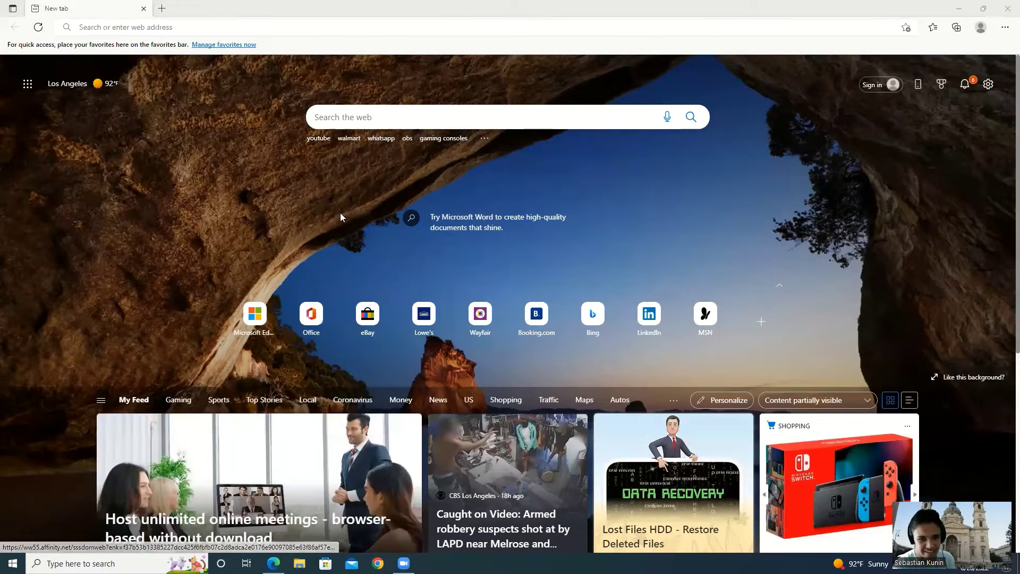
# Search 'obs studio download' in Edge, view the official OBS download page, then close Edge
pyautogui.click(227, 26)
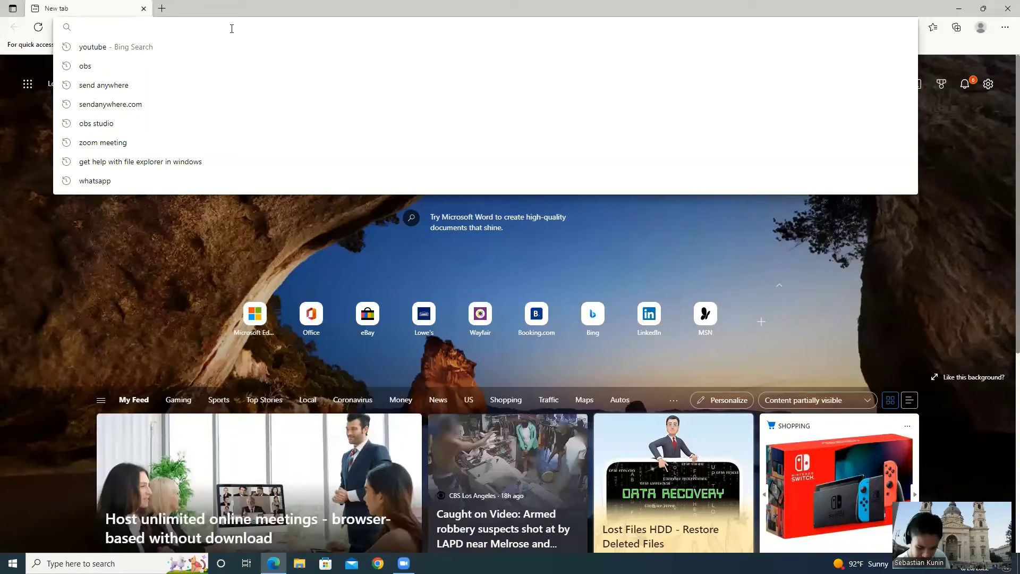
pyautogui.write('O')
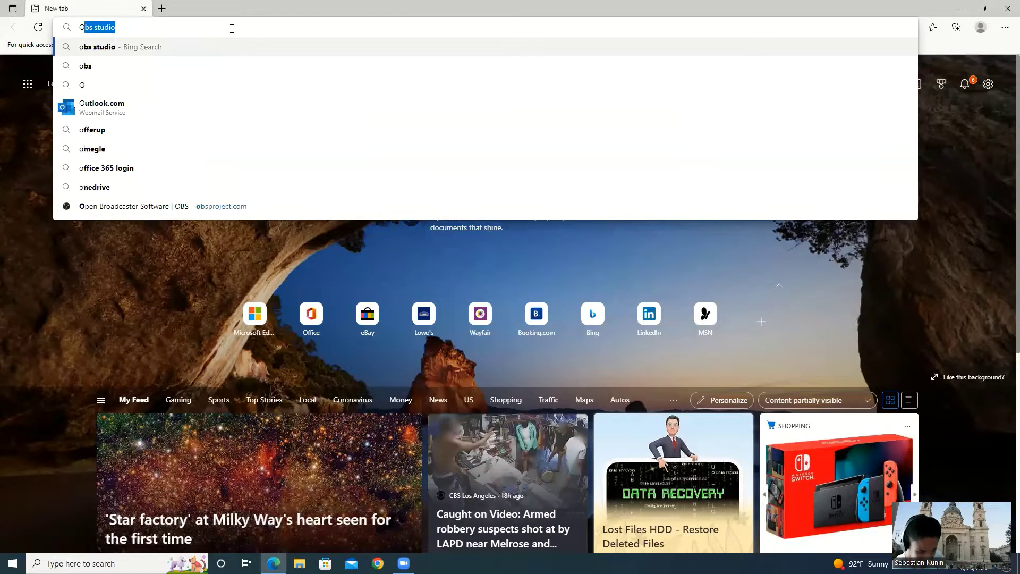
pyautogui.write('BS')
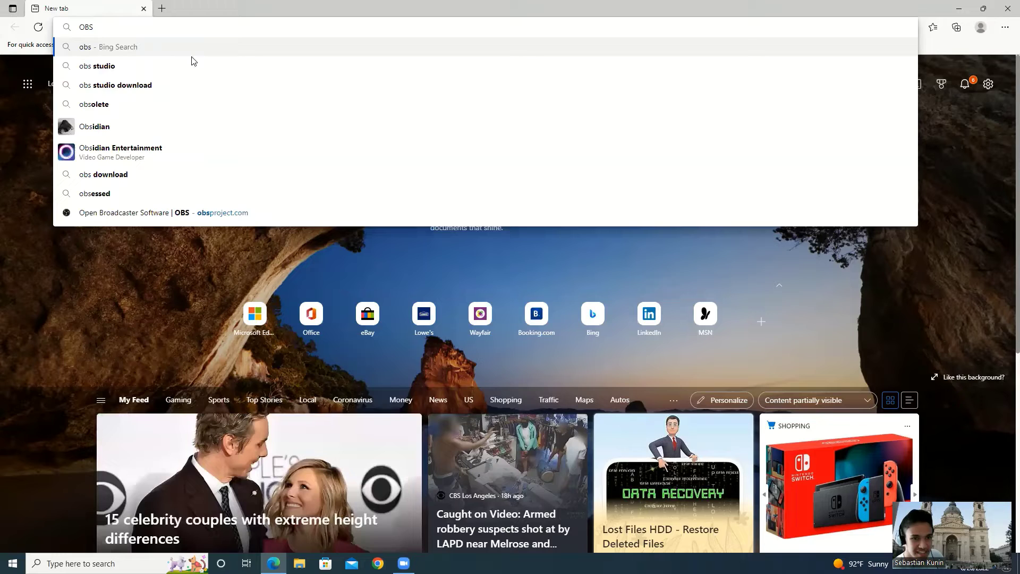
pyautogui.click(198, 87)
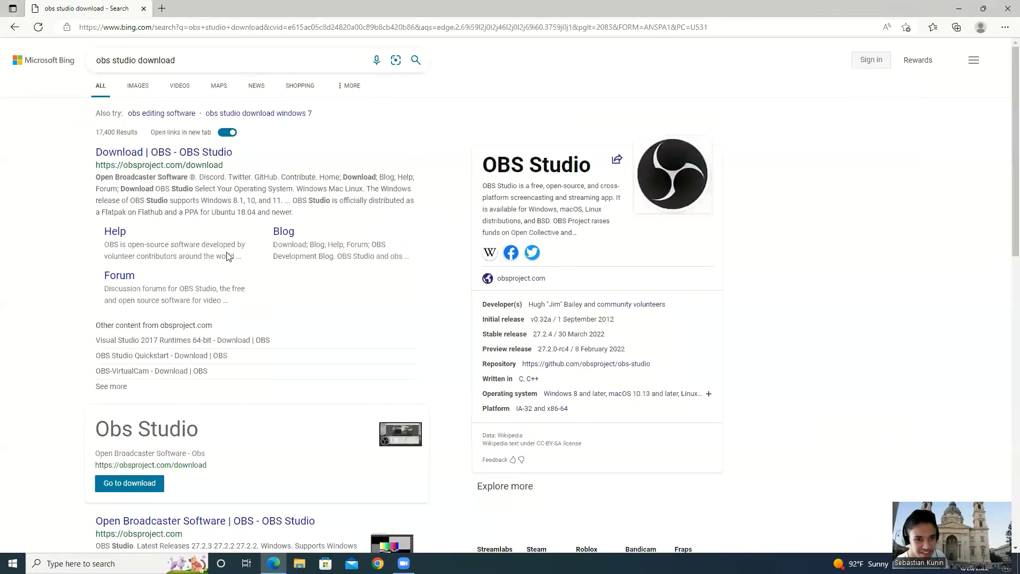
pyautogui.click(160, 151)
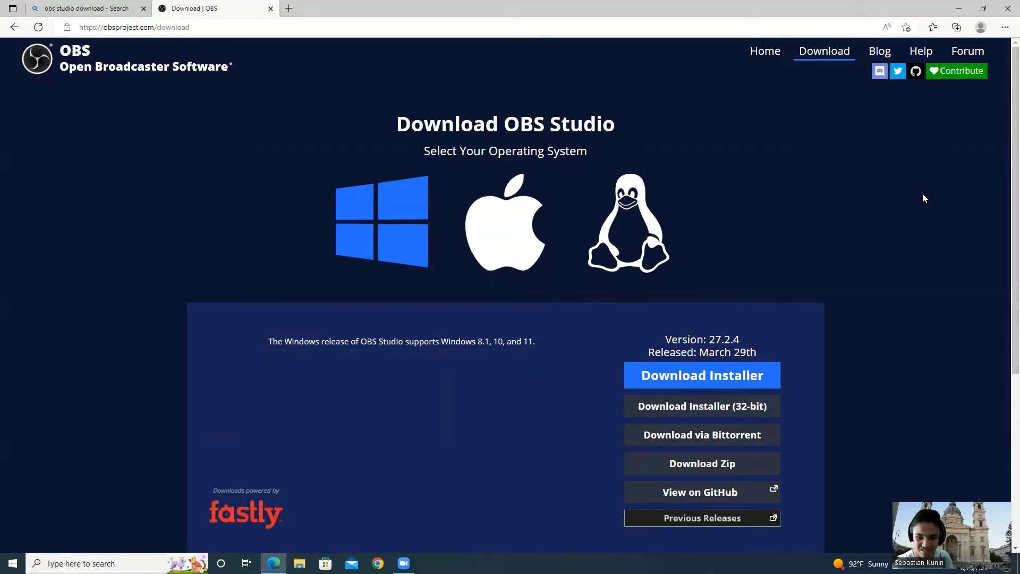
pyautogui.click(1006, 6)
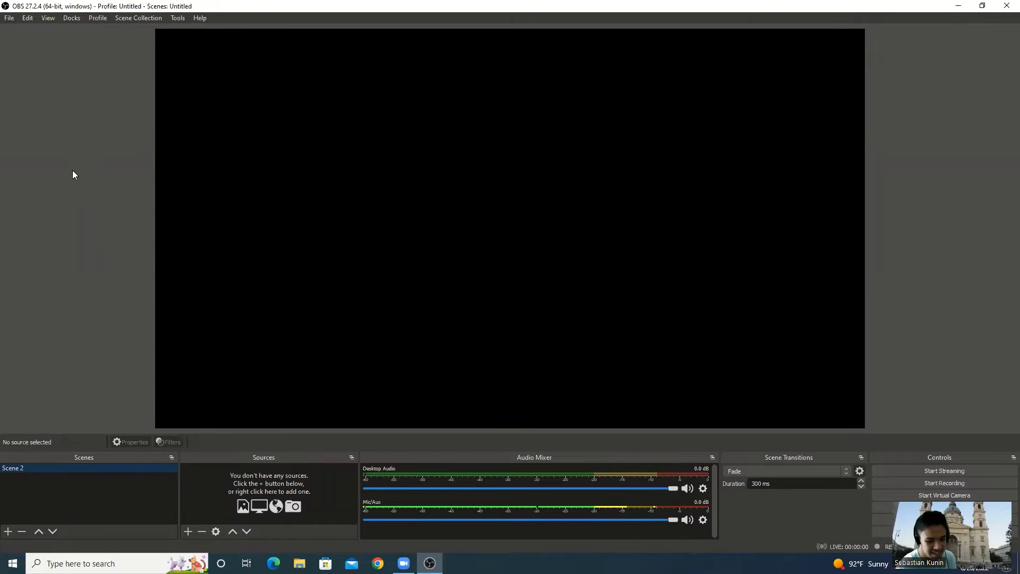
# Add a new Video Capture Device source to the scene
pyautogui.click(187, 531)
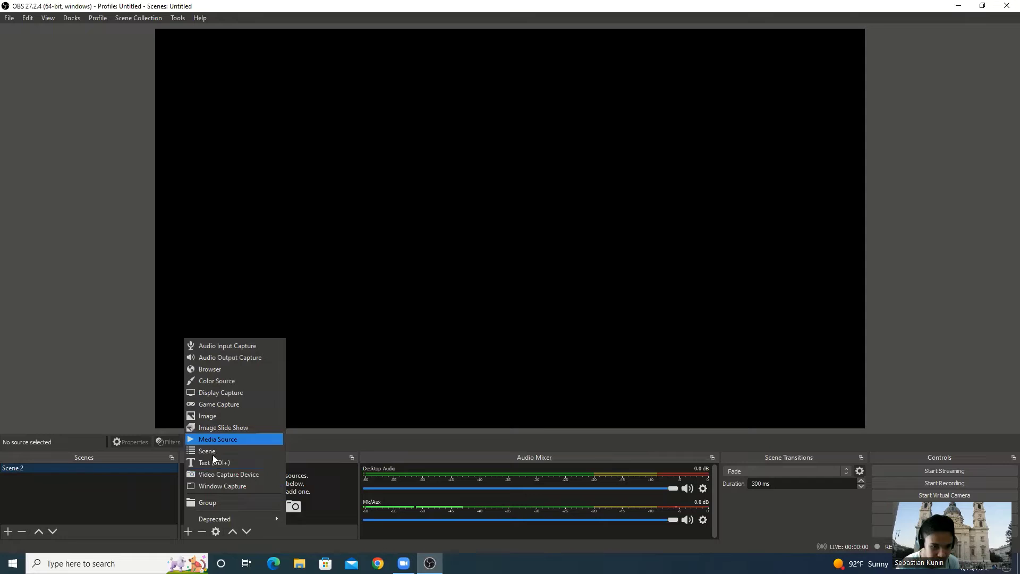
pyautogui.click(217, 473)
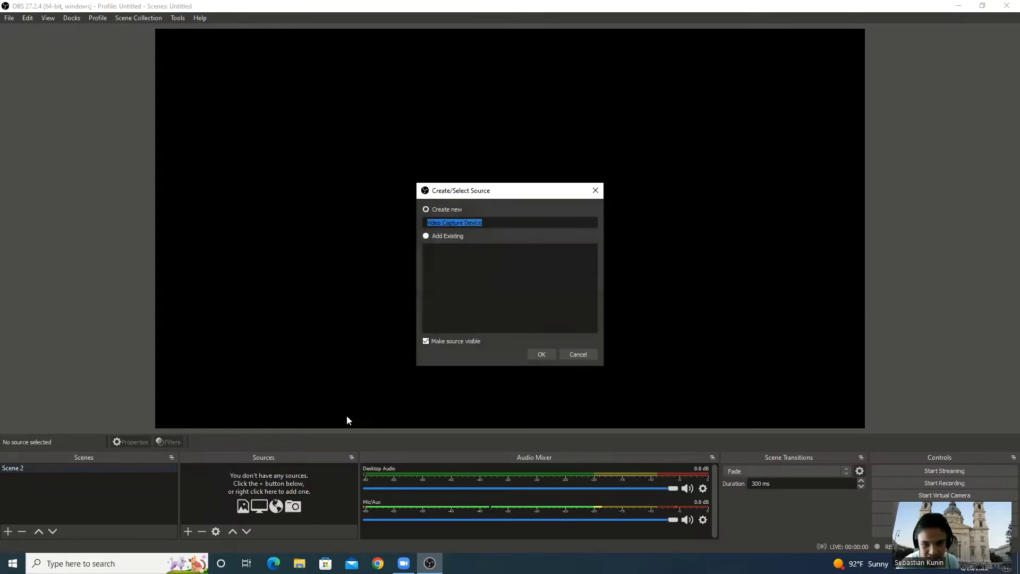
# Confirm the new capture source and select USB Video as its device
pyautogui.click(535, 354)
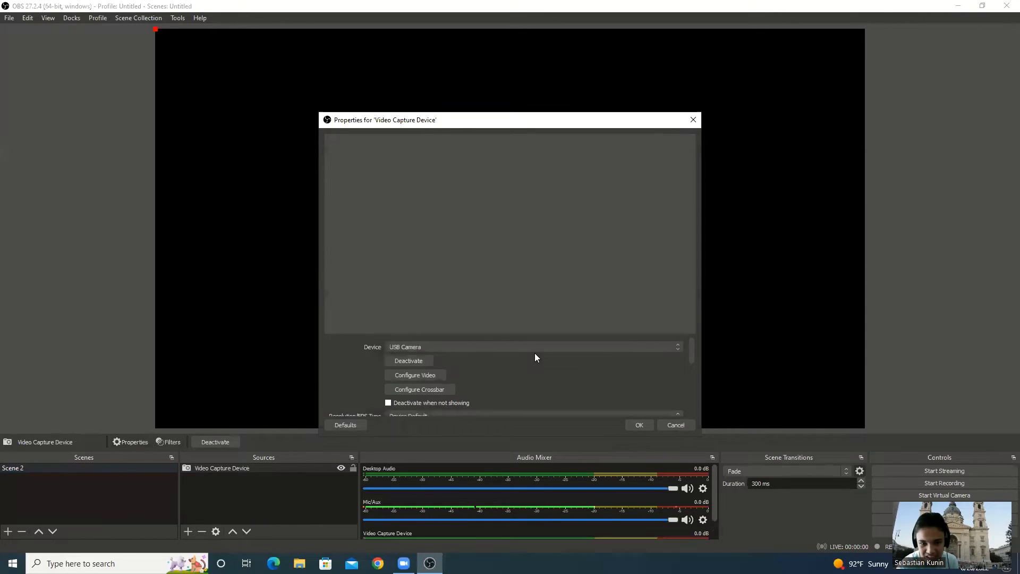
pyautogui.click(531, 346)
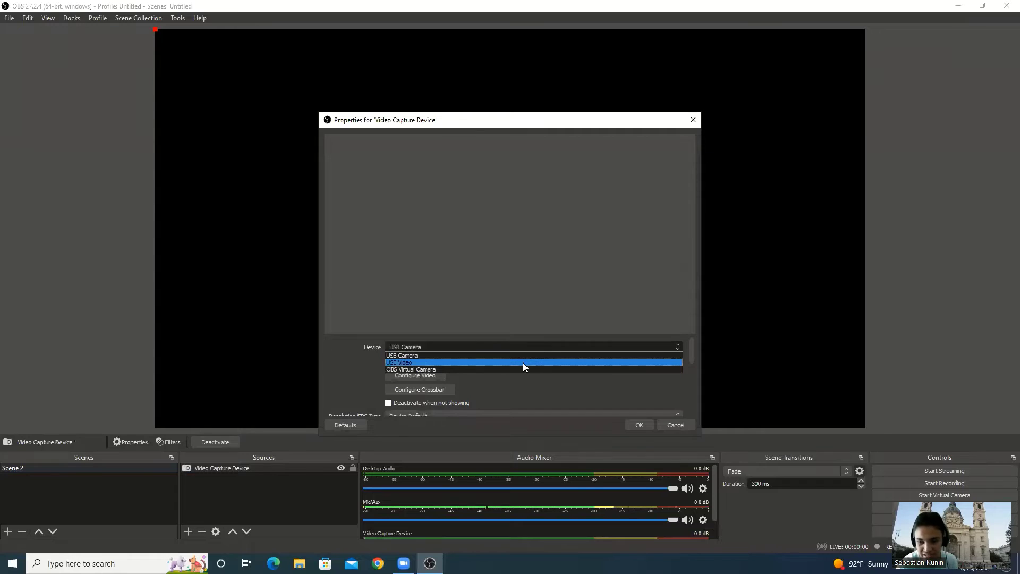
pyautogui.click(523, 363)
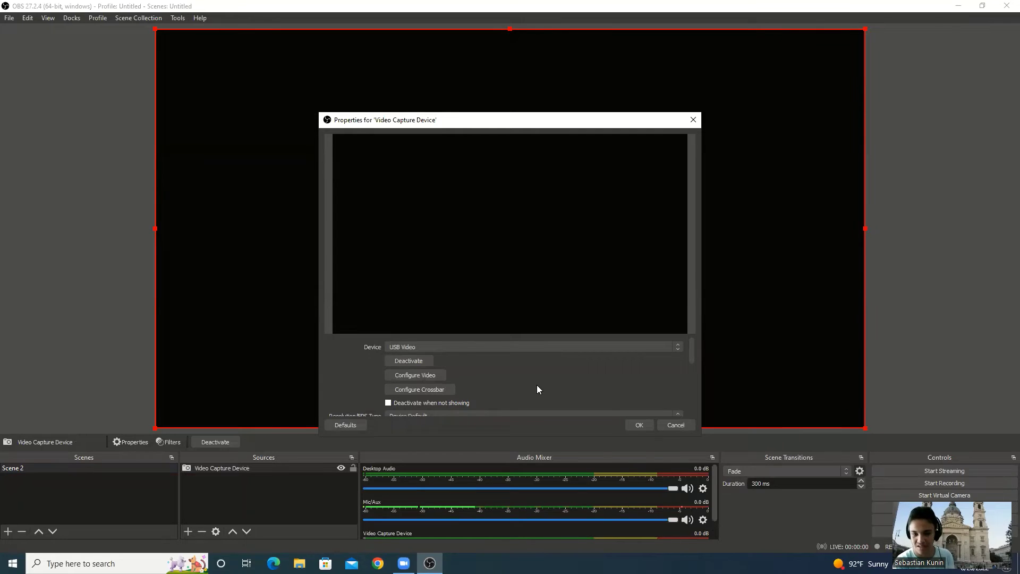
pyautogui.scroll(-5, 526, 367)
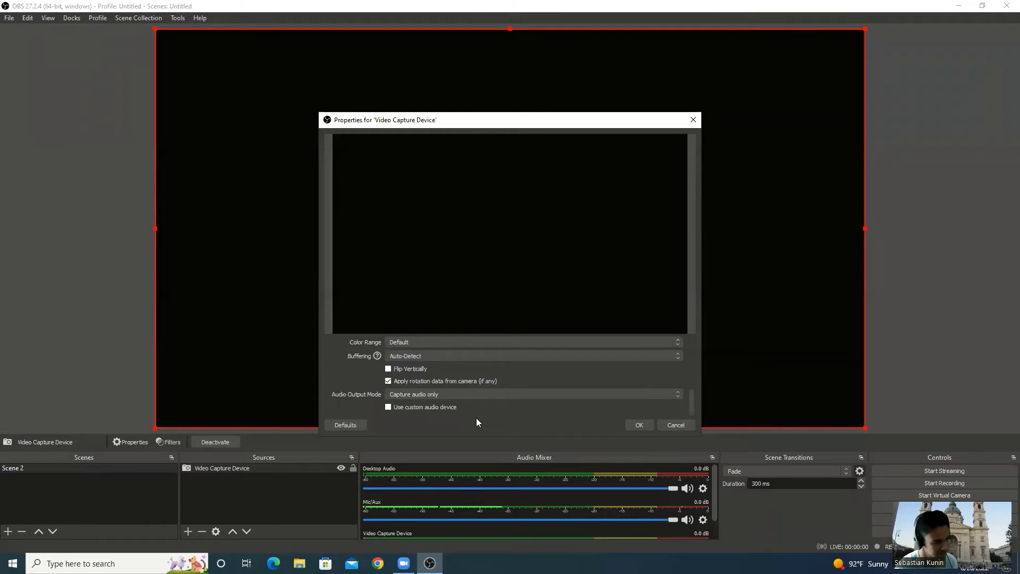
# Enable 'Use custom audio device' and set Audio Output Mode to 'Output desktop audio (DirectSound)'
pyautogui.click(389, 407)
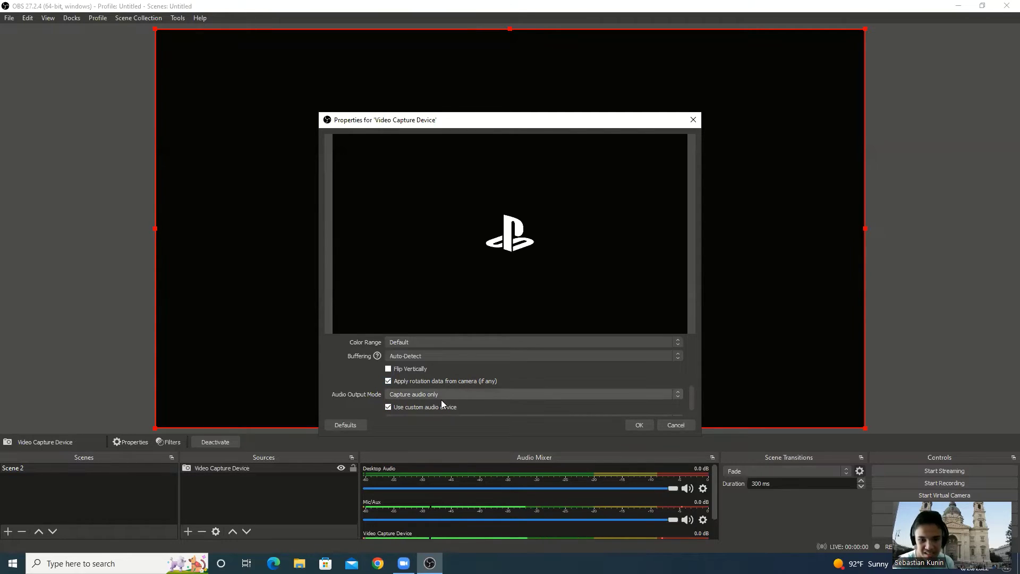
pyautogui.click(676, 395)
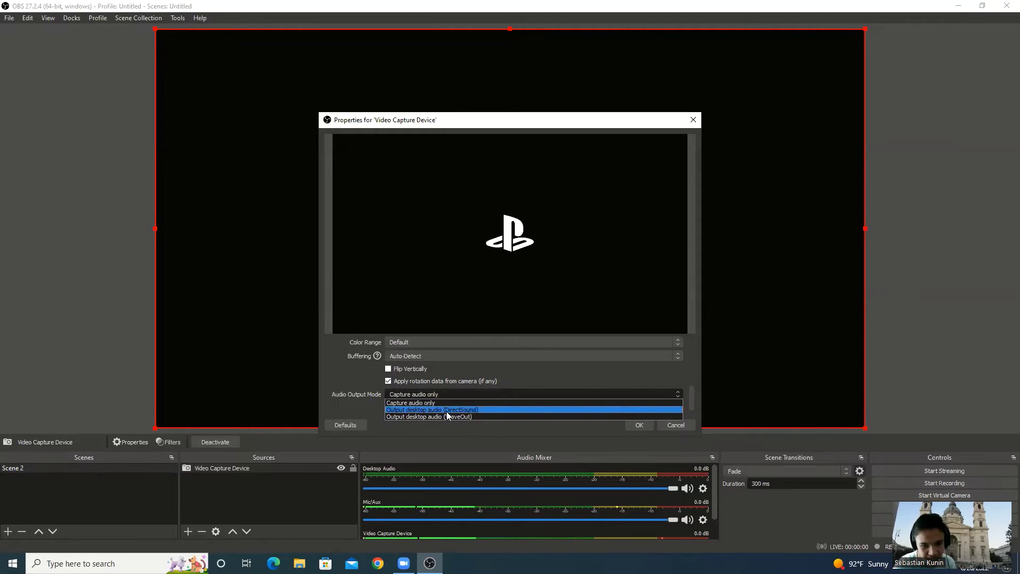
pyautogui.press('Down')
pyautogui.press('Return')
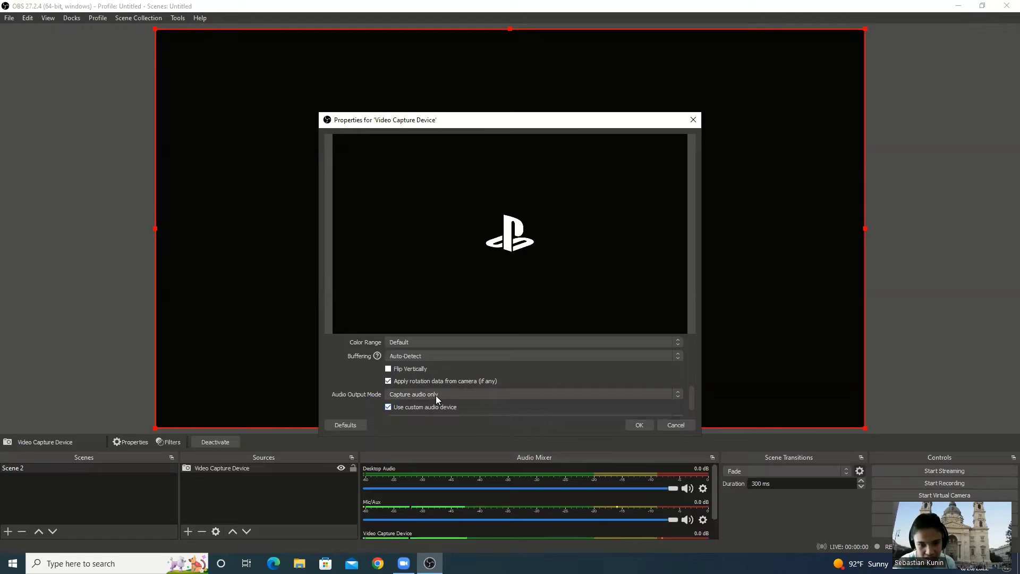
pyautogui.press('Up')
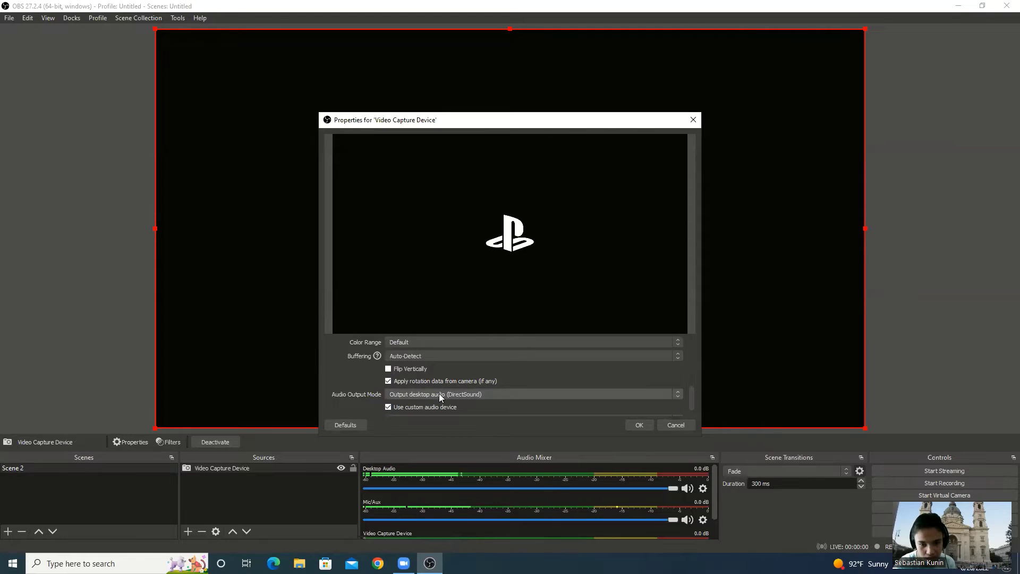
pyautogui.click(439, 395)
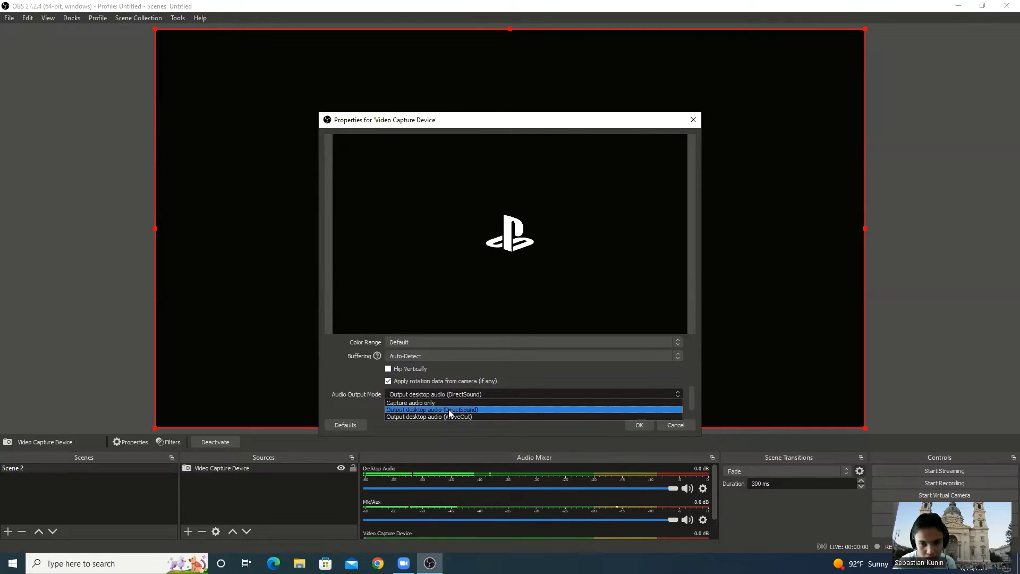
pyautogui.click(449, 410)
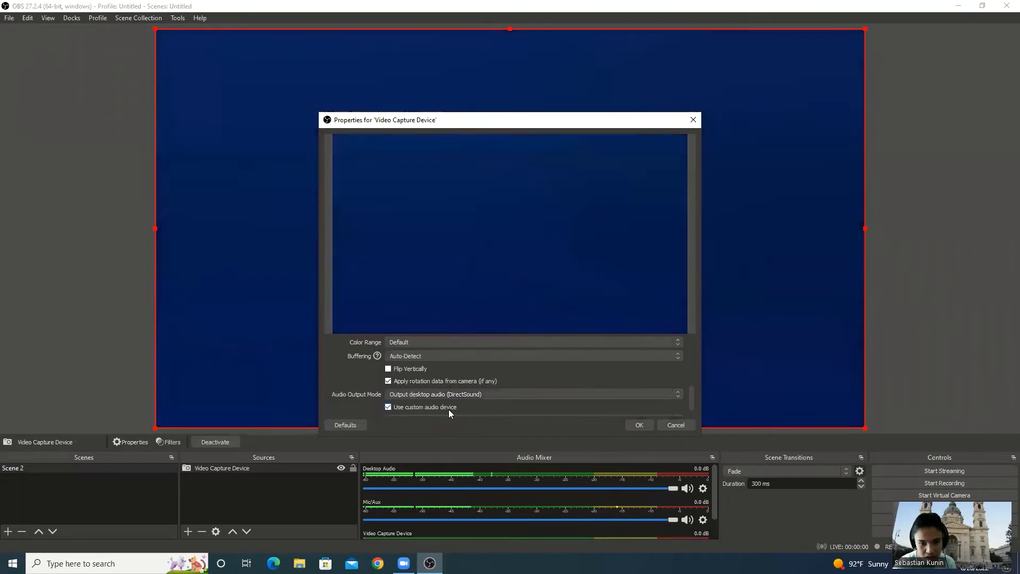
pyautogui.scroll(-1, 695, 375)
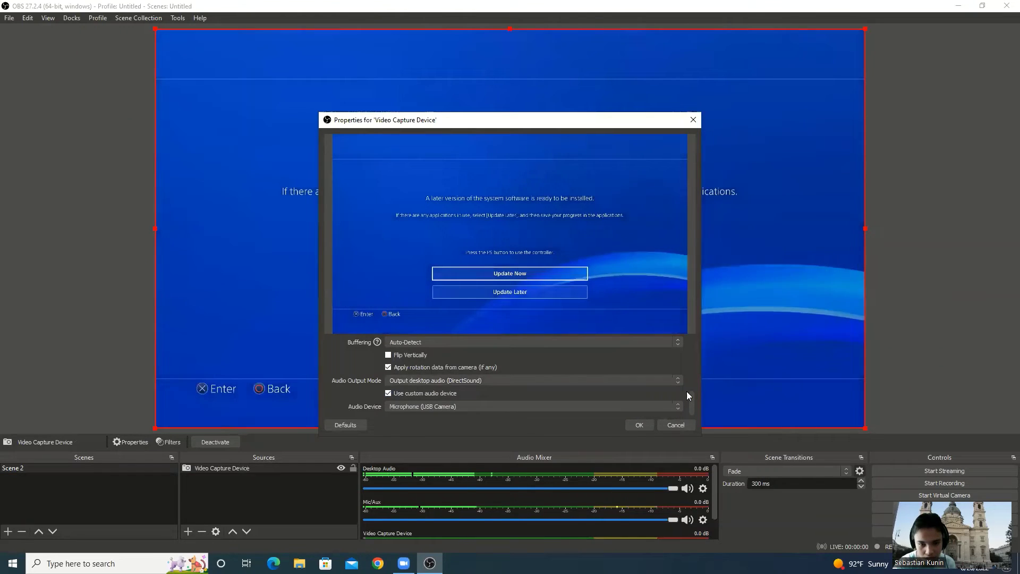
# Set the audio device to Digital Audio Interface (USB Audio), then close and save the properties
pyautogui.click(476, 406)
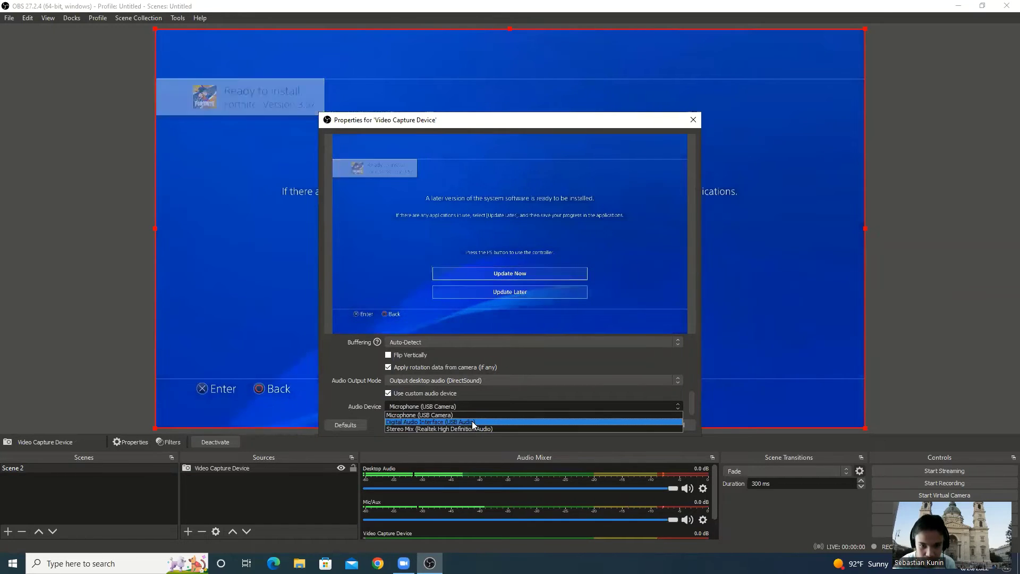
pyautogui.click(472, 421)
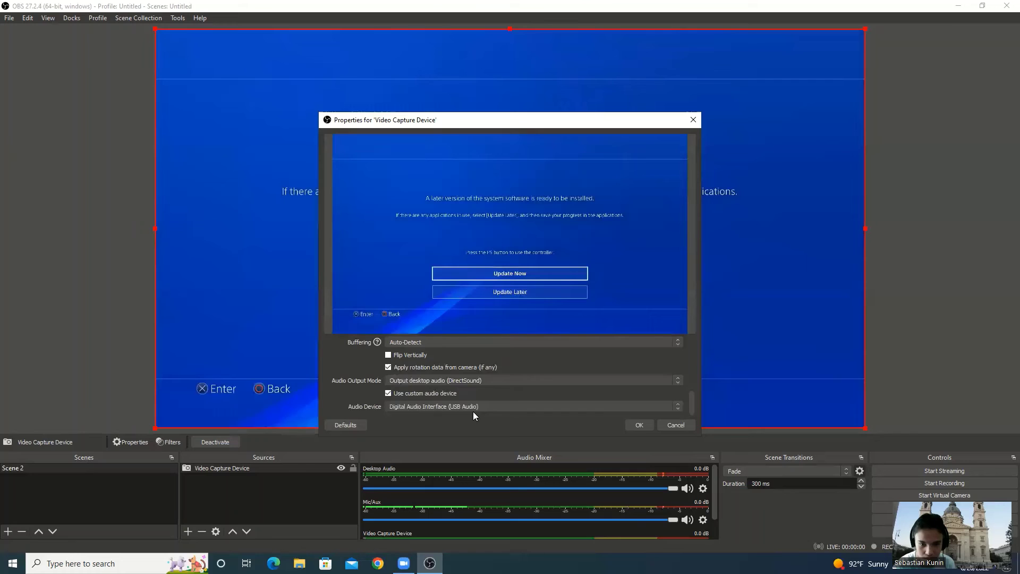
pyautogui.click(473, 408)
pyautogui.click(466, 415)
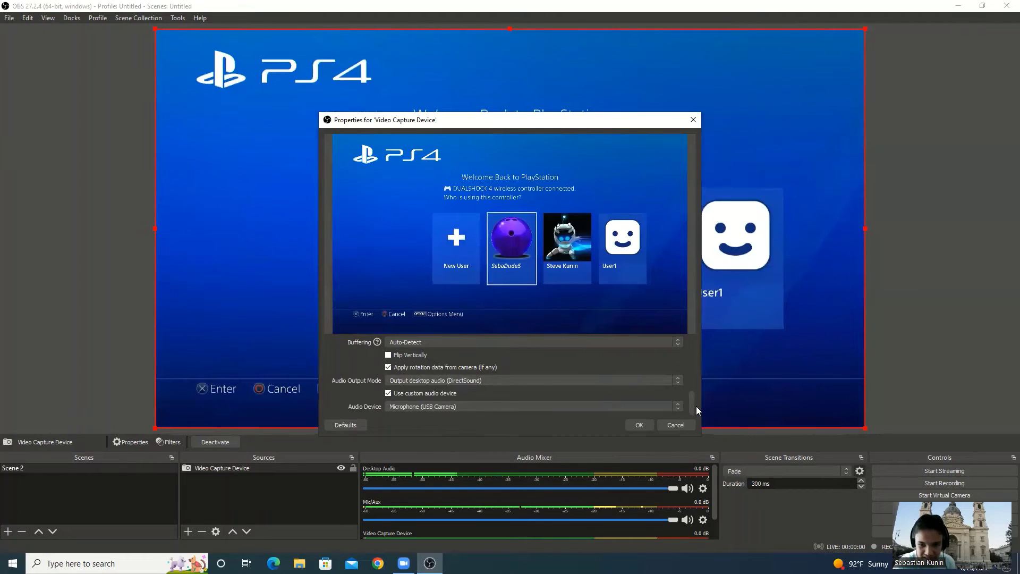
pyautogui.moveTo(698, 408)
pyautogui.mouseDown()
pyautogui.moveTo(696, 370)
pyautogui.moveTo(683, 466)
pyautogui.mouseUp()
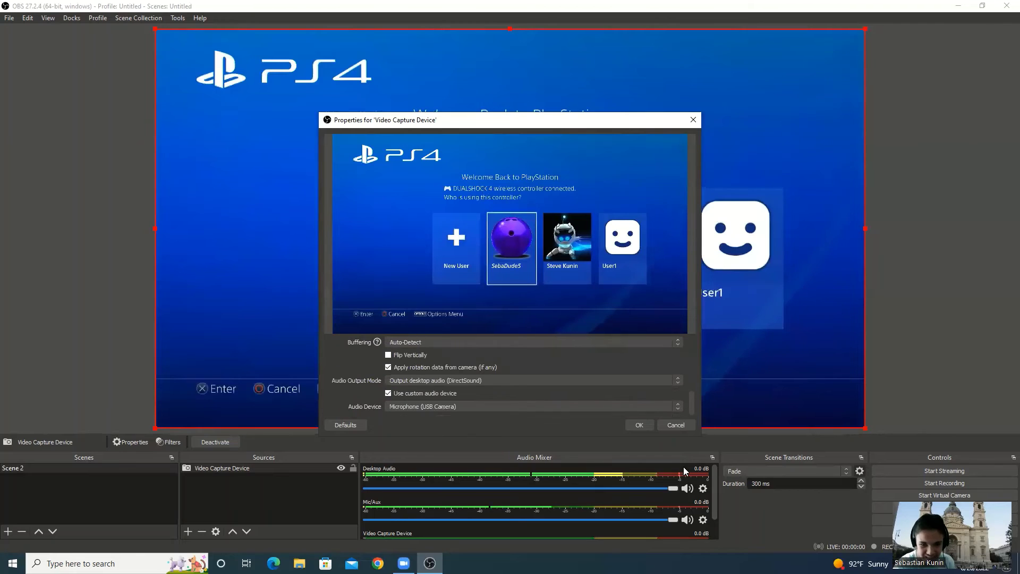
pyautogui.click(475, 409)
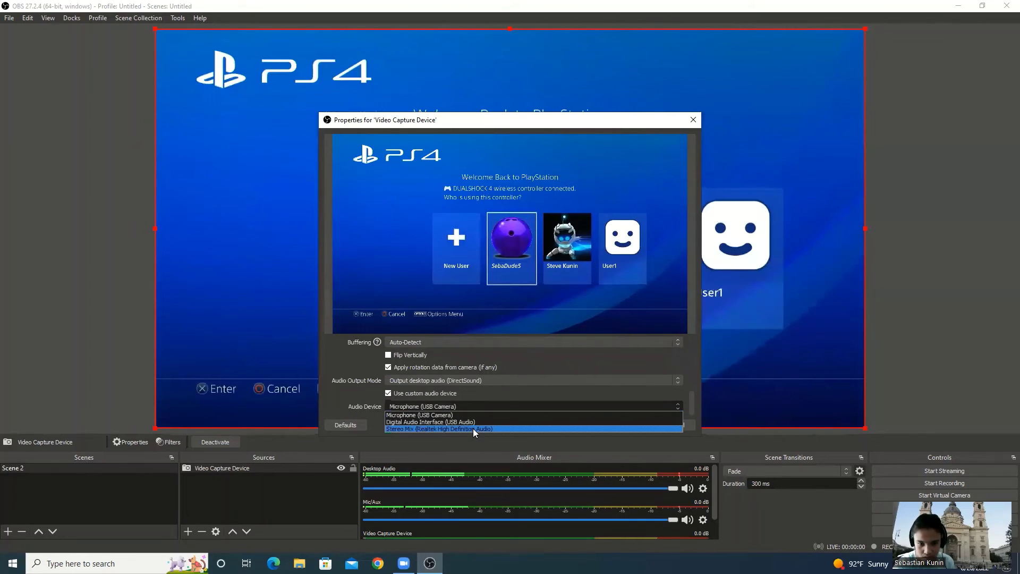
pyautogui.click(473, 429)
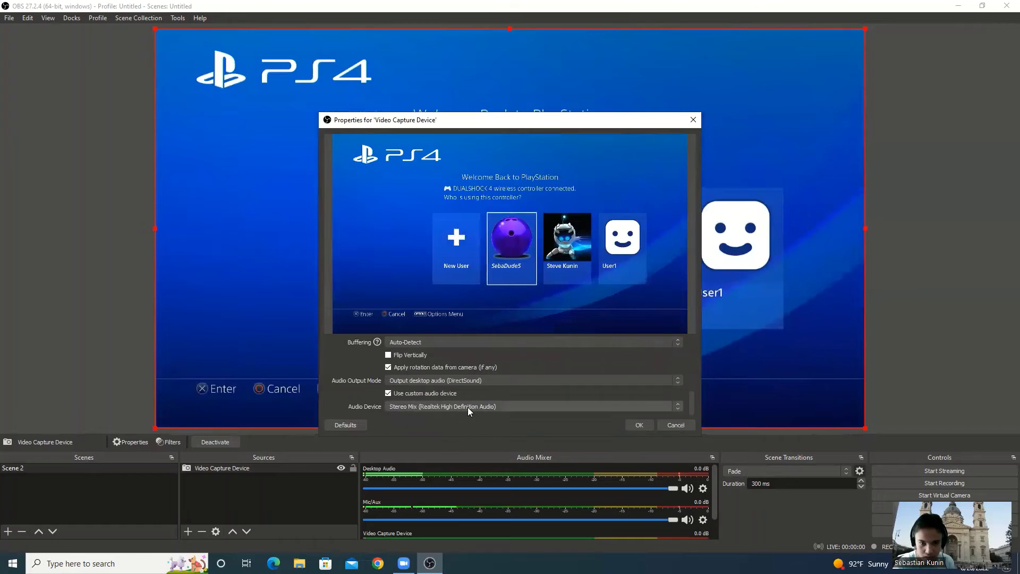
pyautogui.click(467, 407)
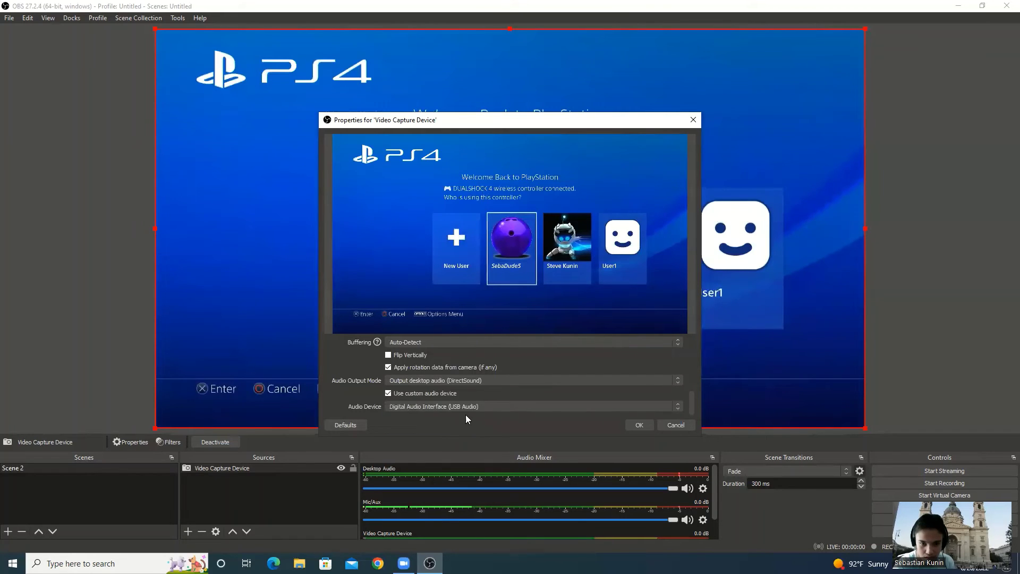
pyautogui.click(465, 408)
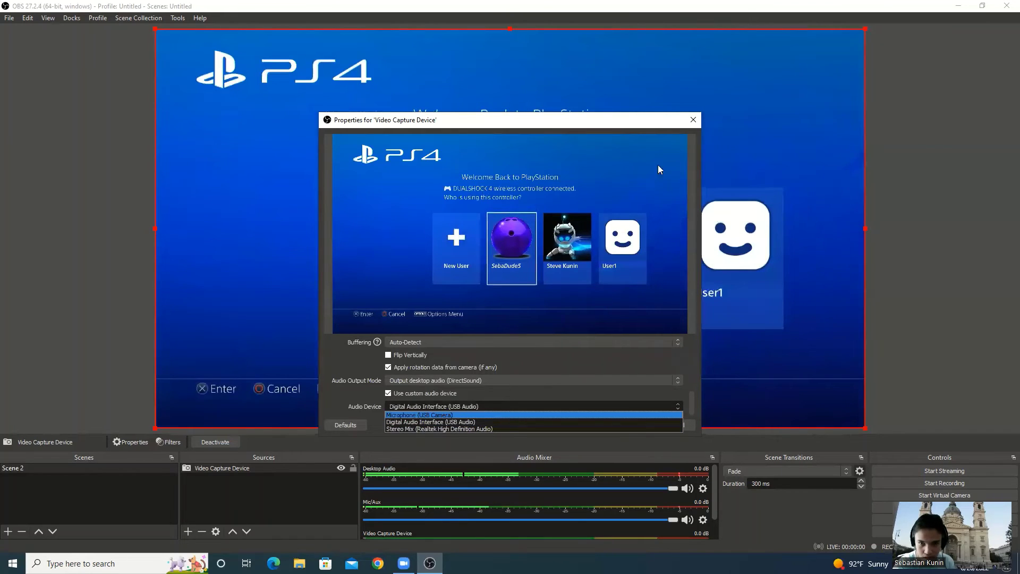
pyautogui.click(698, 122)
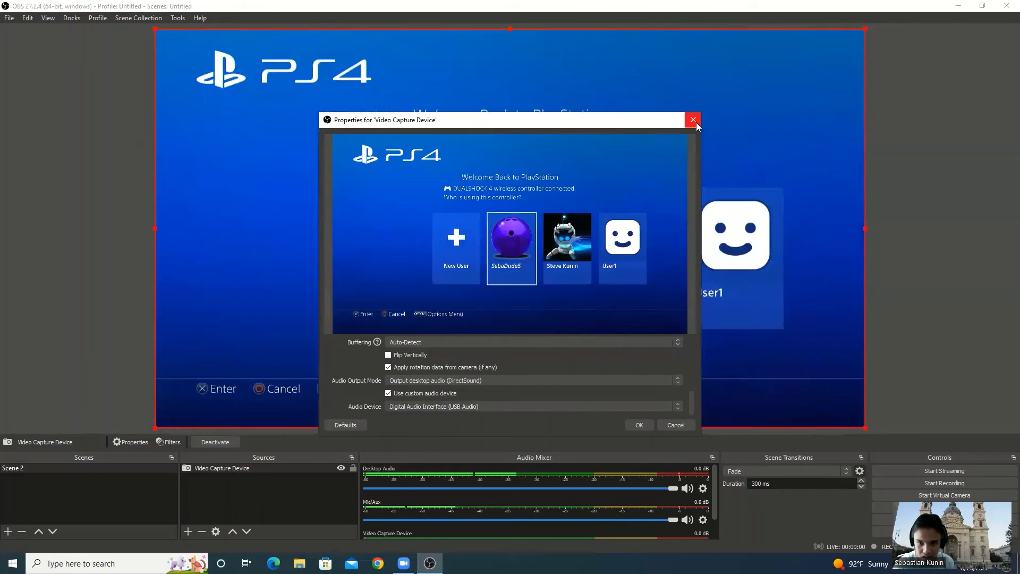
pyautogui.click(694, 120)
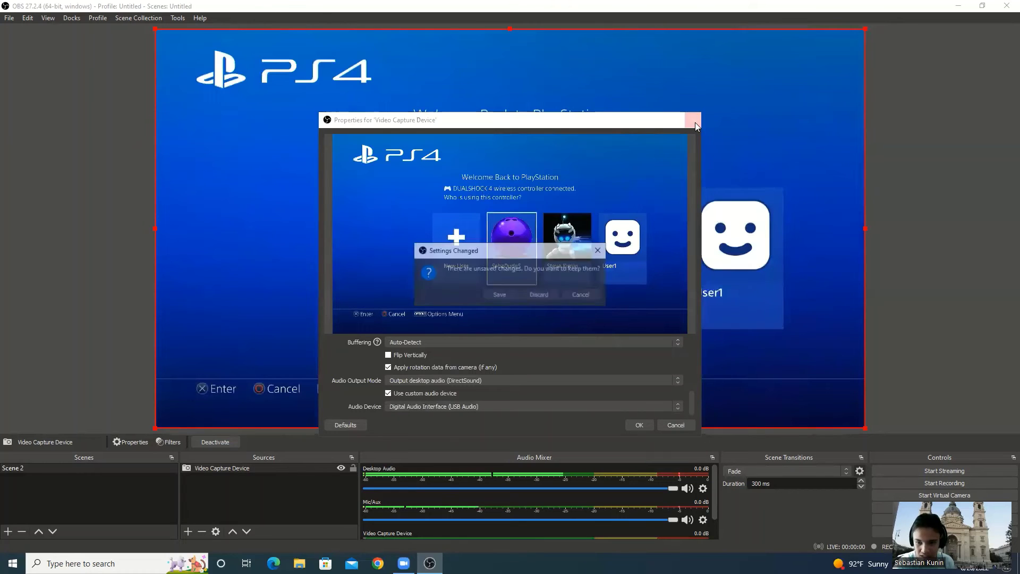
pyautogui.click(500, 294)
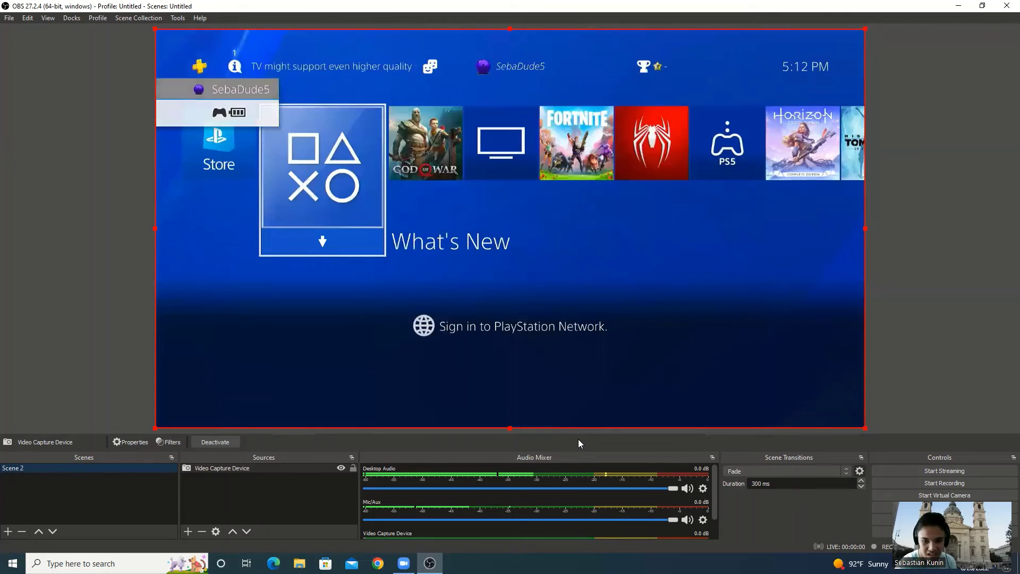
# In Advanced Audio Properties, give Desktop Audio, Mic/Aux and Video Capture Device 'Monitor and Output' monitoring
pyautogui.rightClick(536, 467)
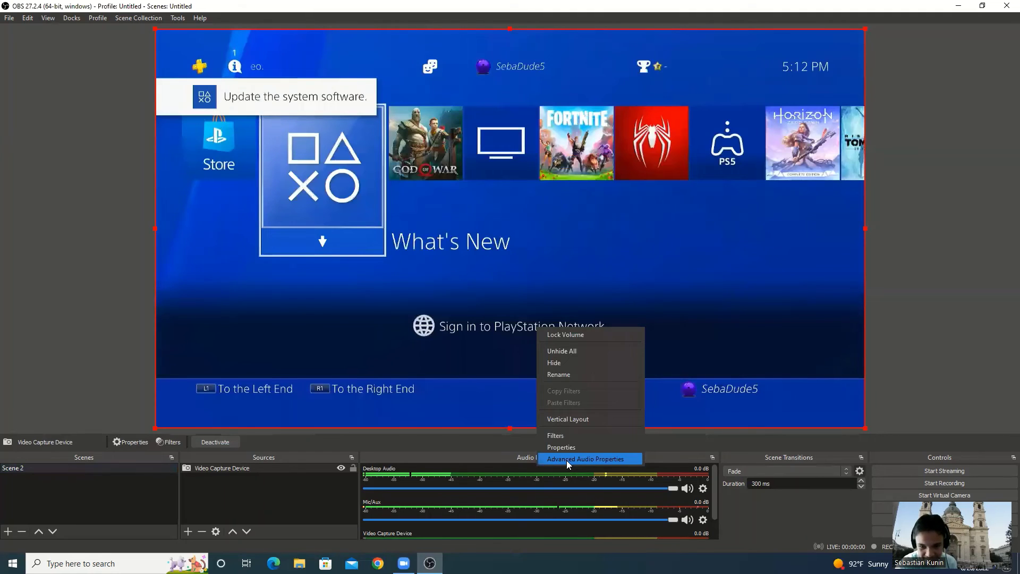
pyautogui.click(586, 460)
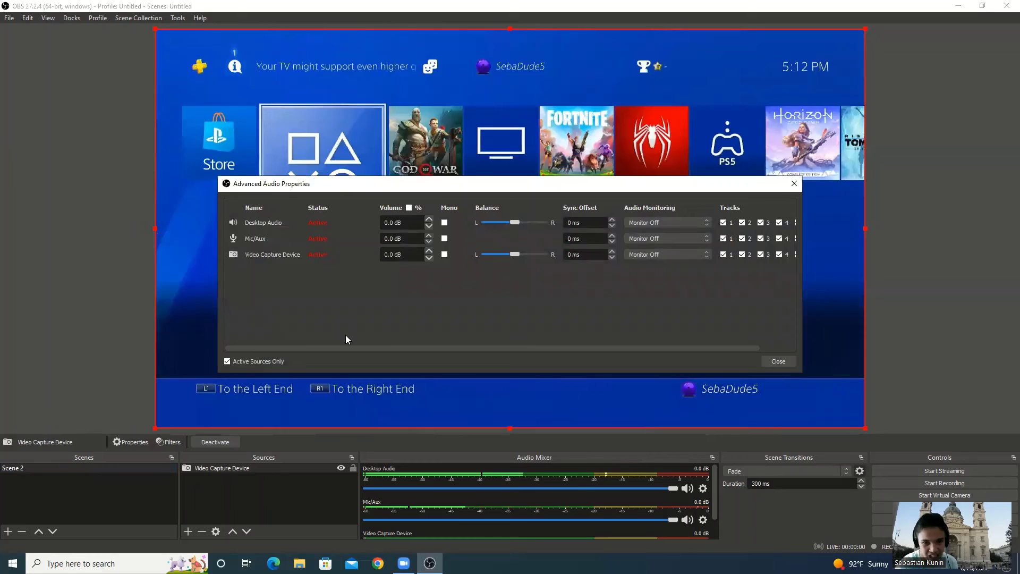
pyautogui.click(700, 225)
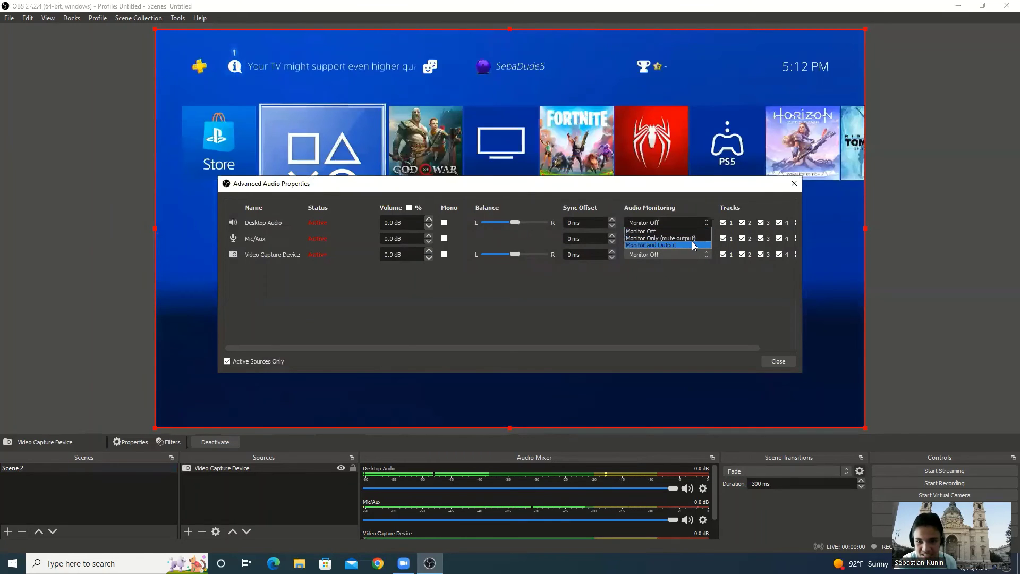
pyautogui.click(693, 245)
pyautogui.click(688, 239)
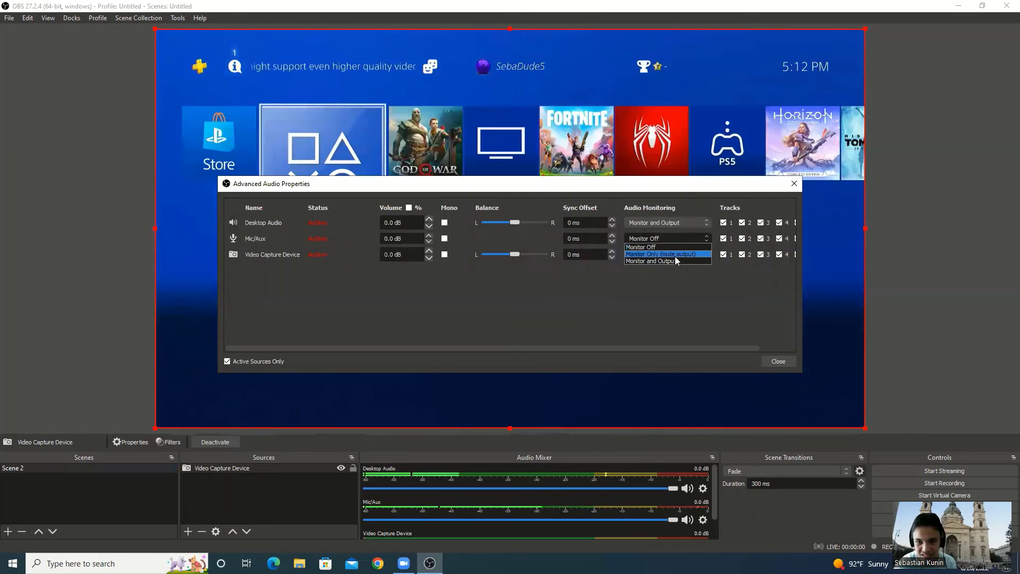
pyautogui.click(673, 261)
pyautogui.click(666, 253)
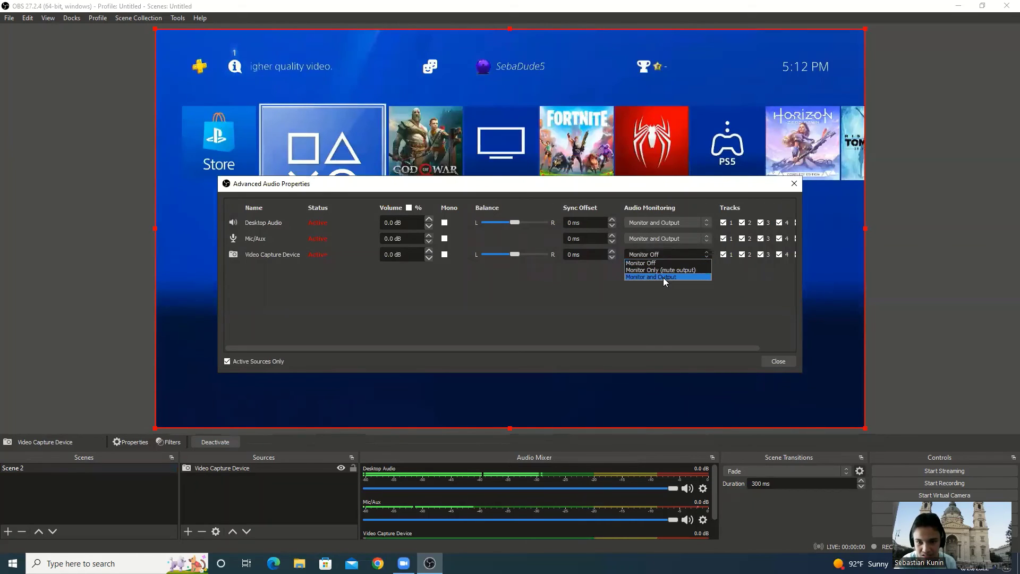
pyautogui.click(663, 278)
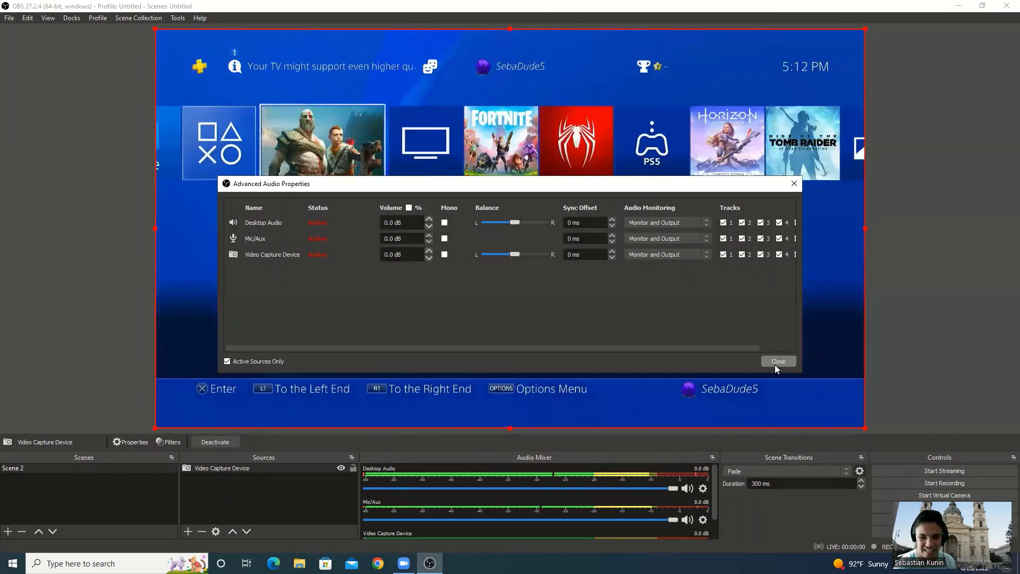
pyautogui.click(775, 363)
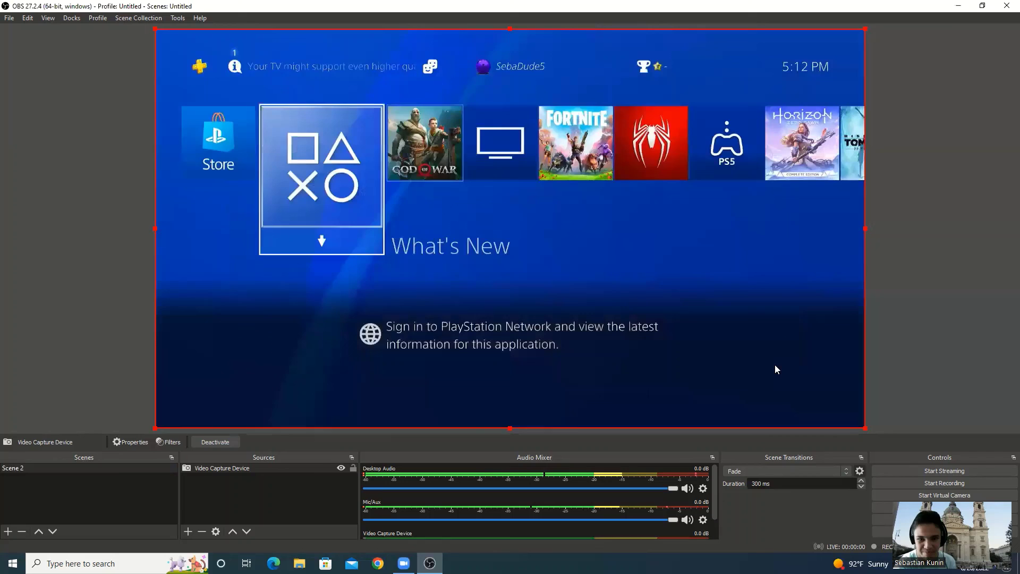